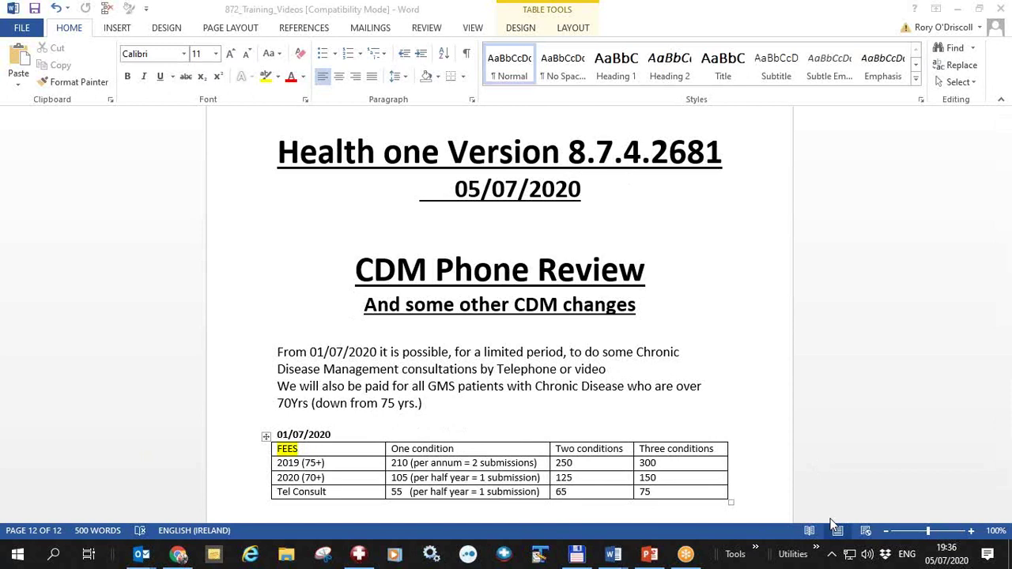
key(alt+Tab)
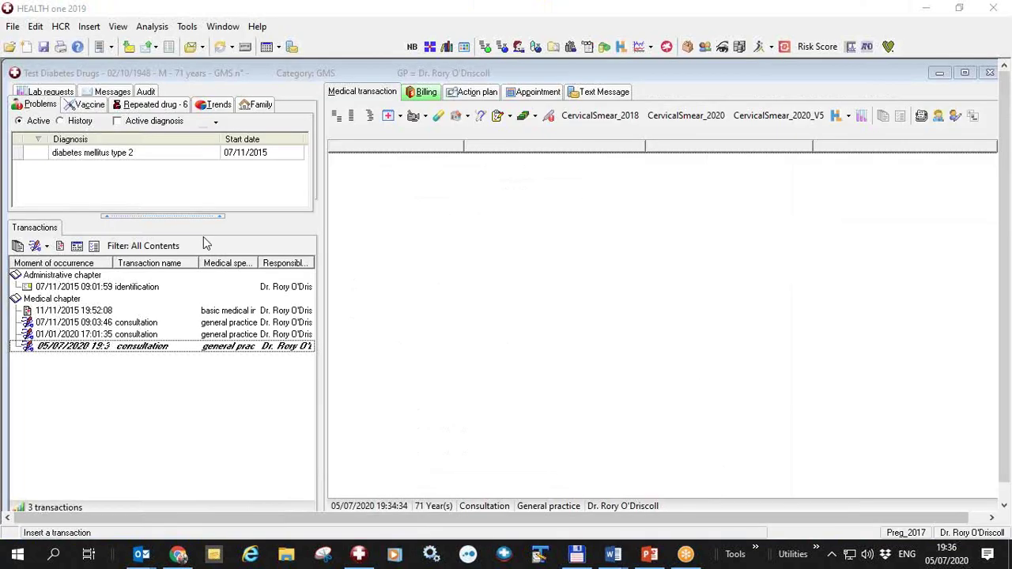
click(257, 26)
click(290, 172)
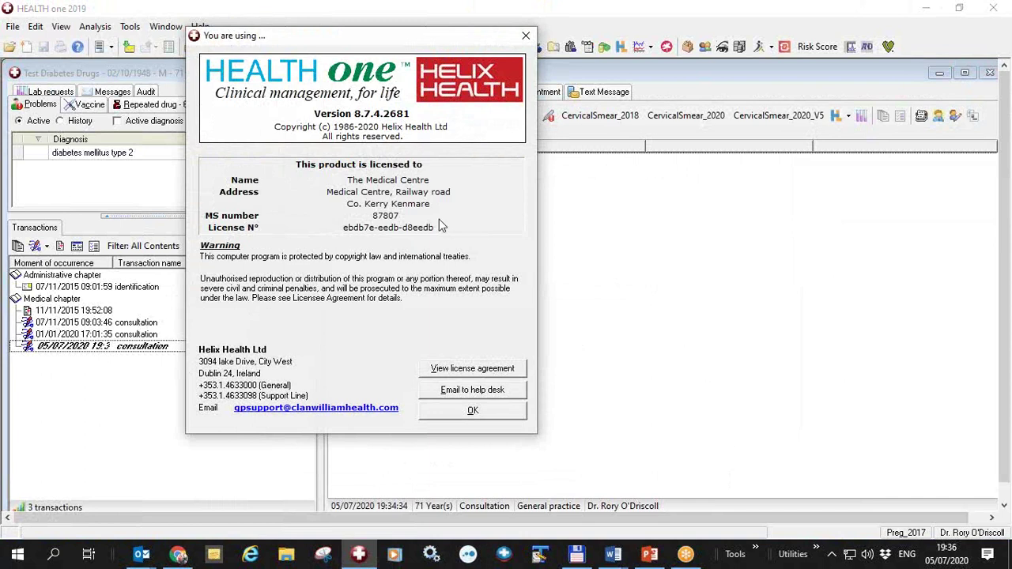
click(472, 412)
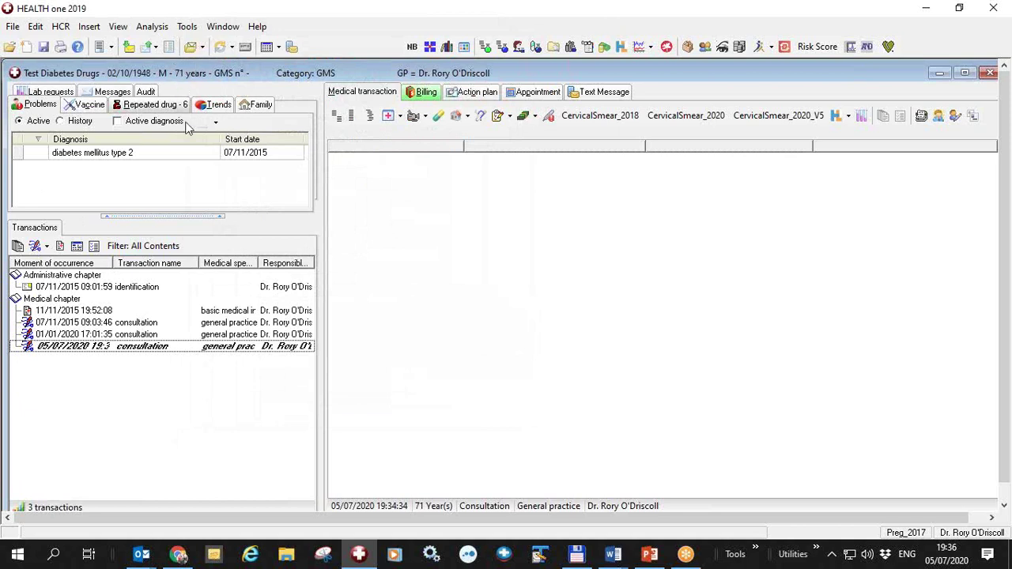
Start a CDM - Chronic Disease Management transaction and confirm the Diabetes Type 2 registration
click(399, 117)
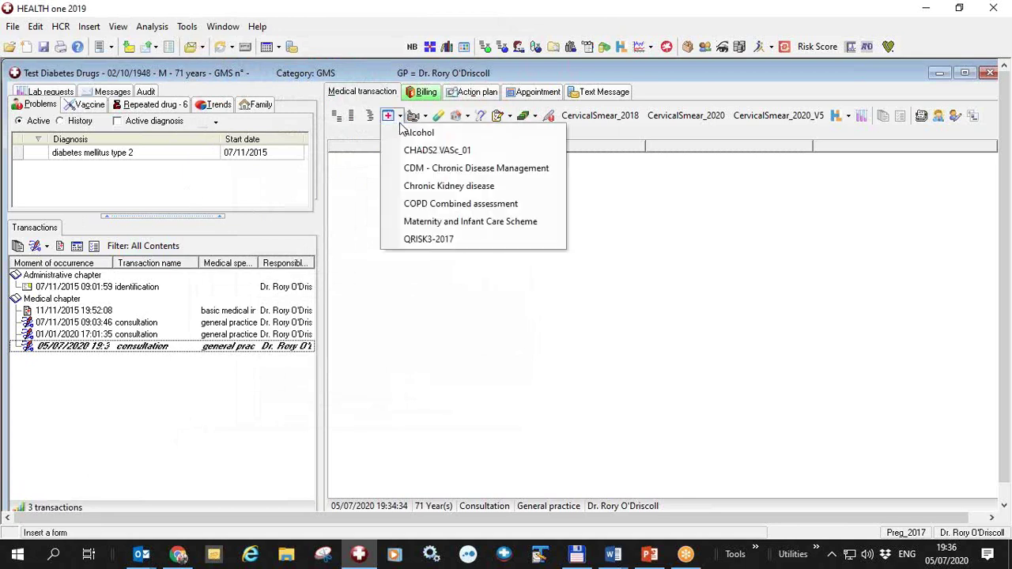
click(413, 169)
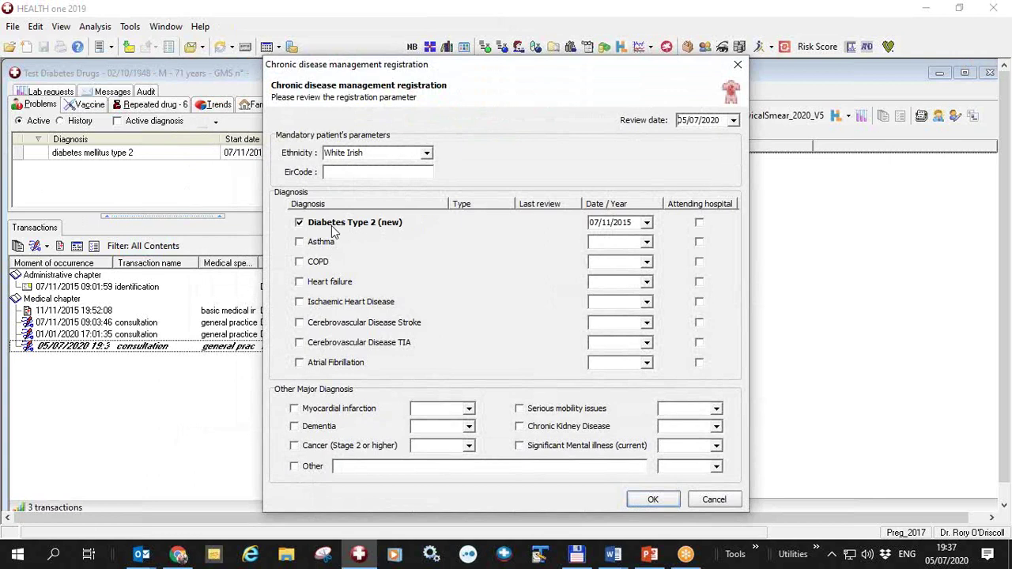
click(643, 498)
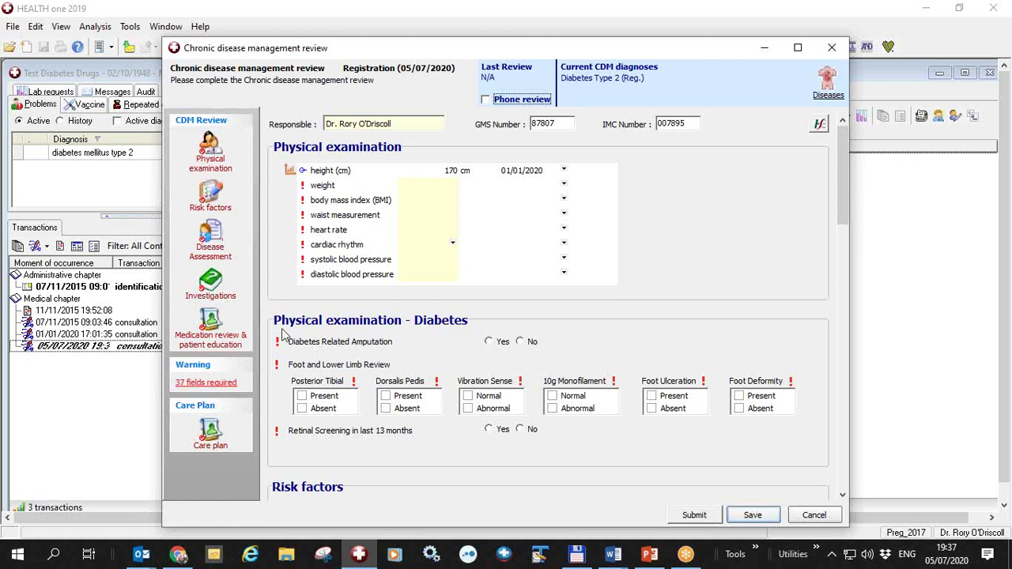
Mark the CDM review as a phone review, toggling it off once to compare required fields
click(486, 101)
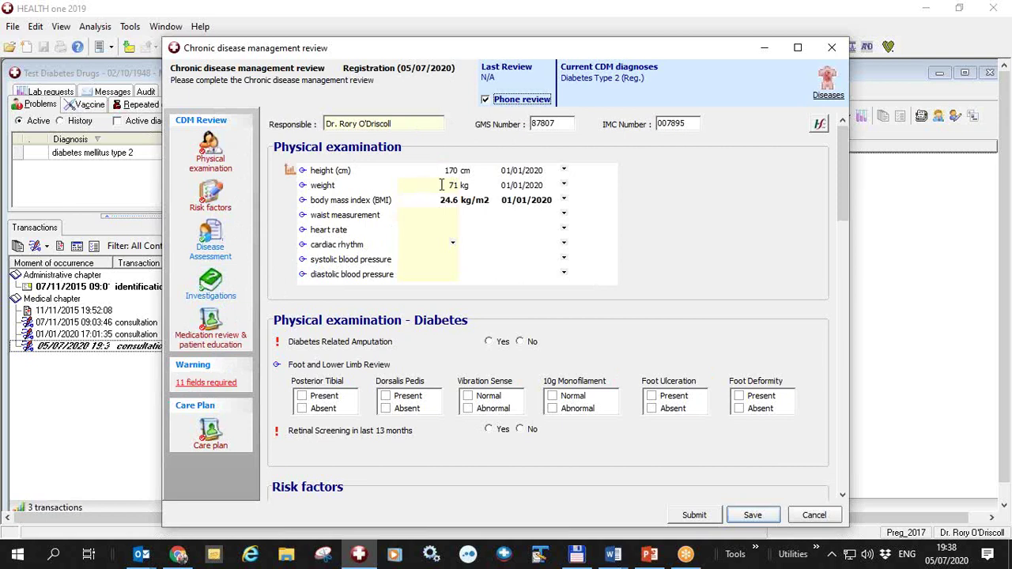
click(484, 101)
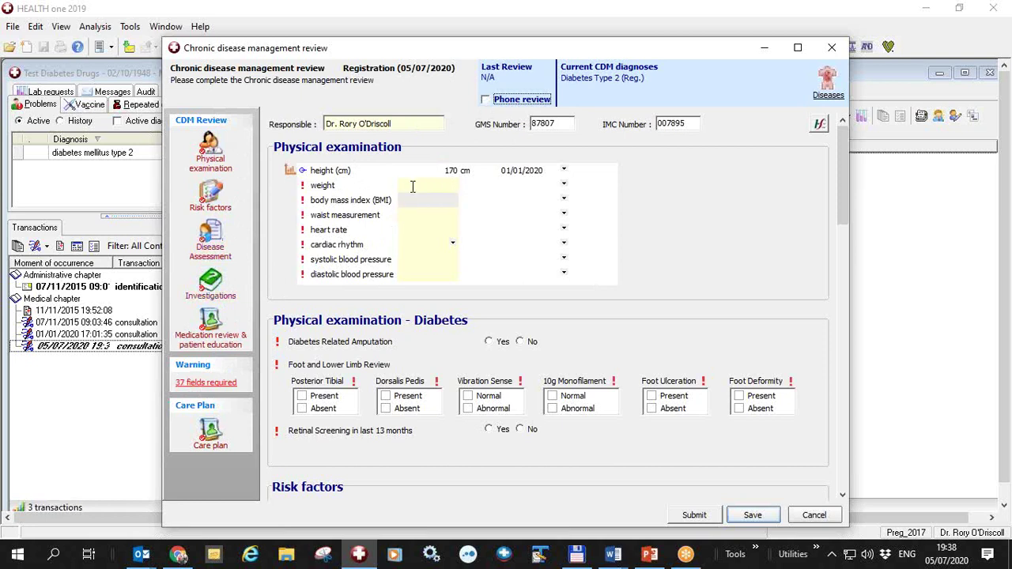
click(484, 101)
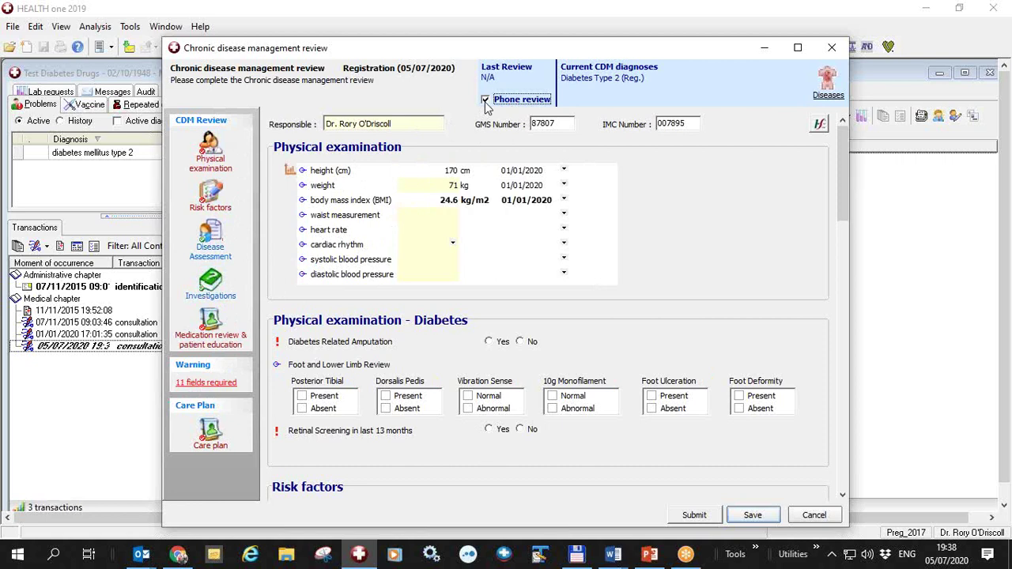
Record no diabetes-related amputation, retinal screening within 13 months, and brief healthy-weight advice given
click(519, 342)
click(489, 431)
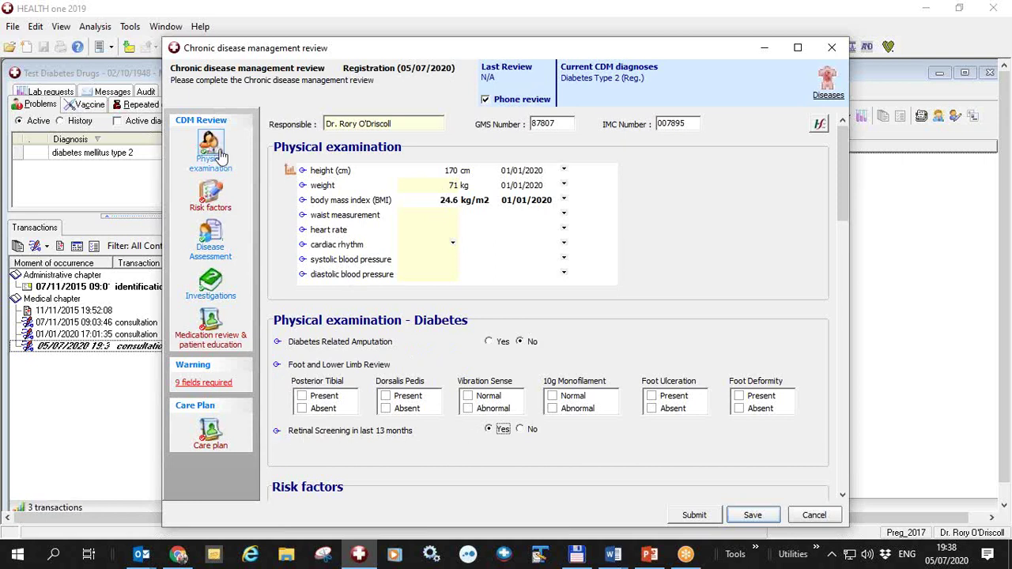
click(221, 201)
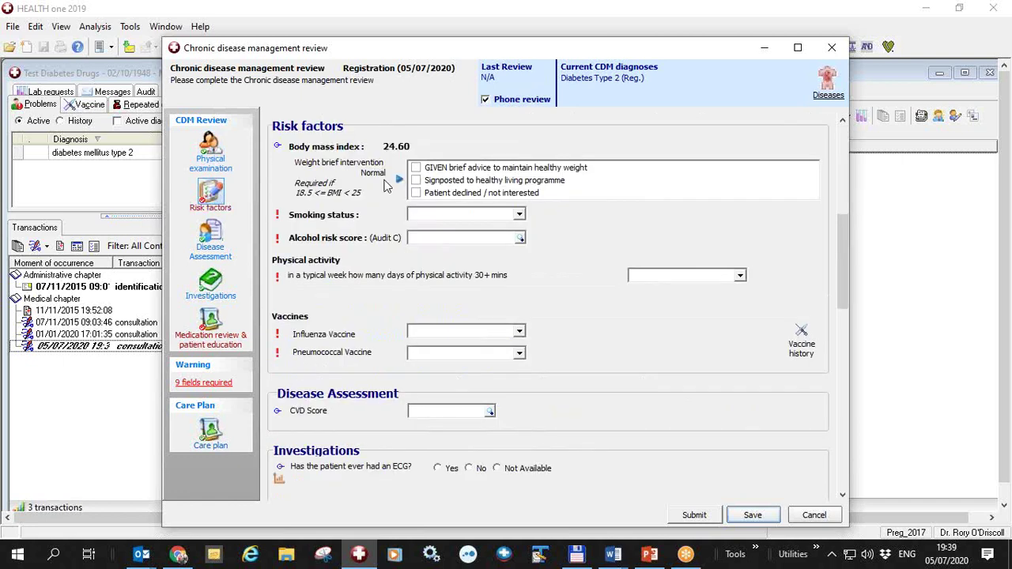
click(416, 169)
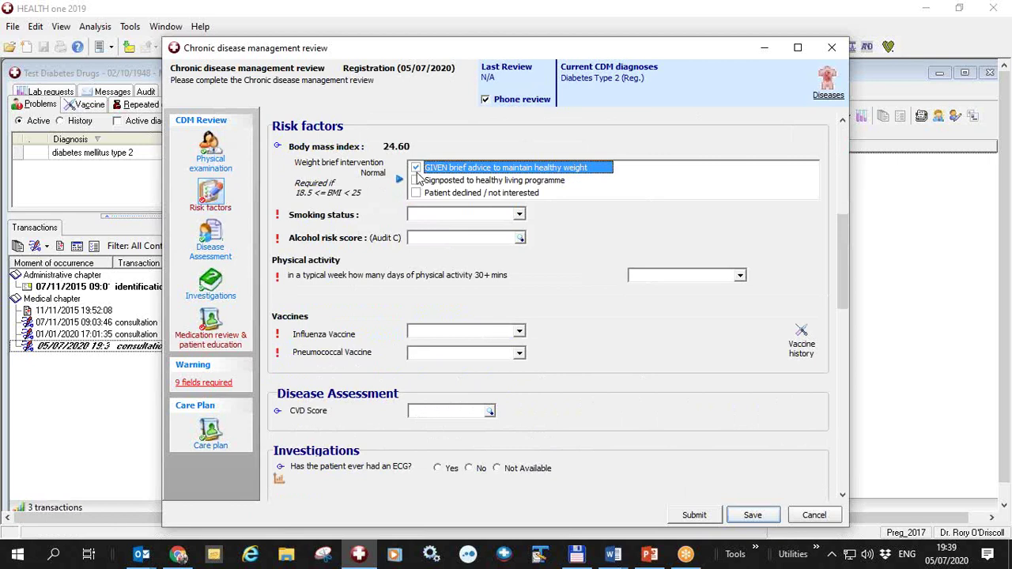
Set smoking status to Never and complete the Alcohol Audit-C with a score of 3
click(520, 214)
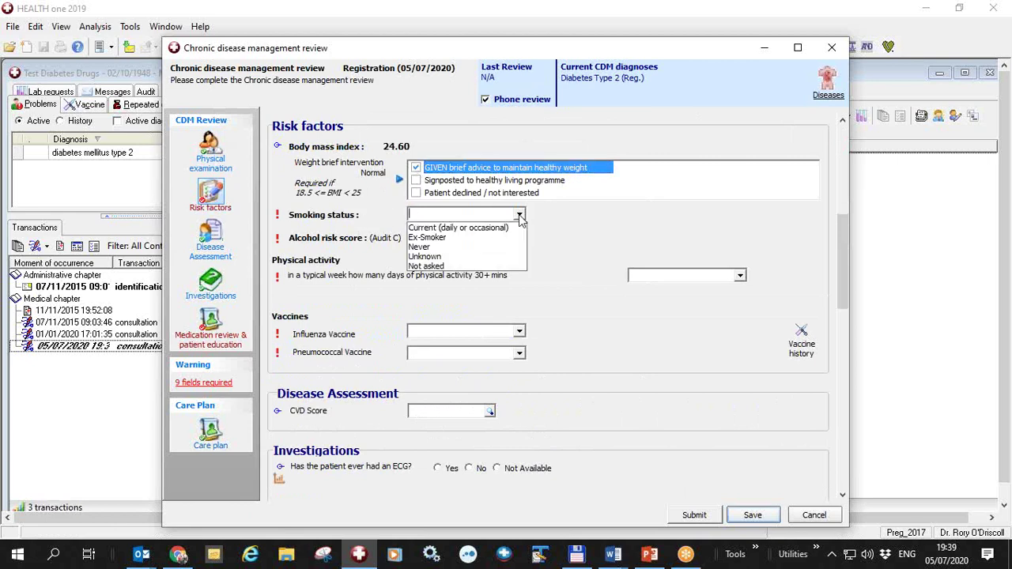
click(448, 253)
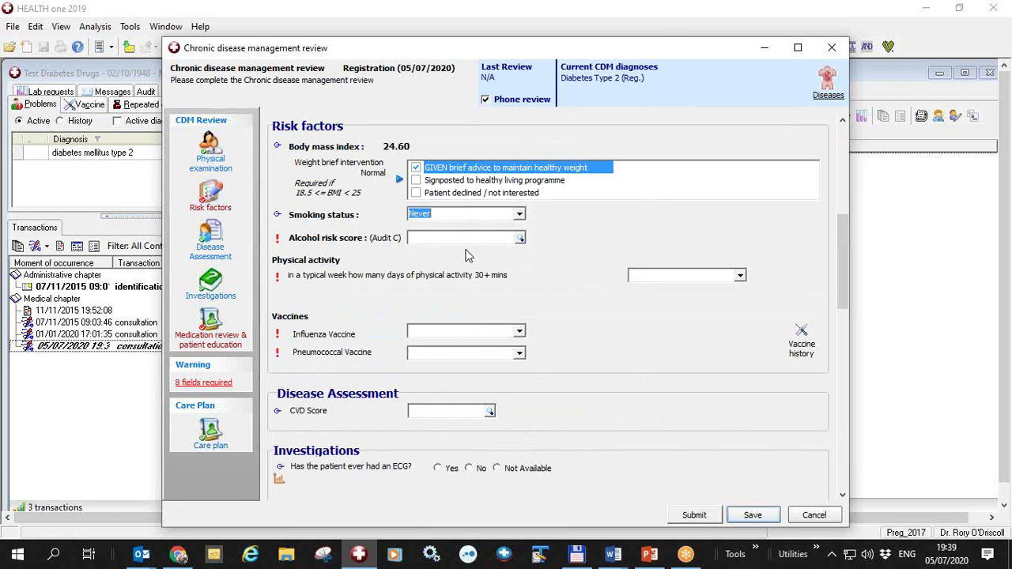
click(522, 243)
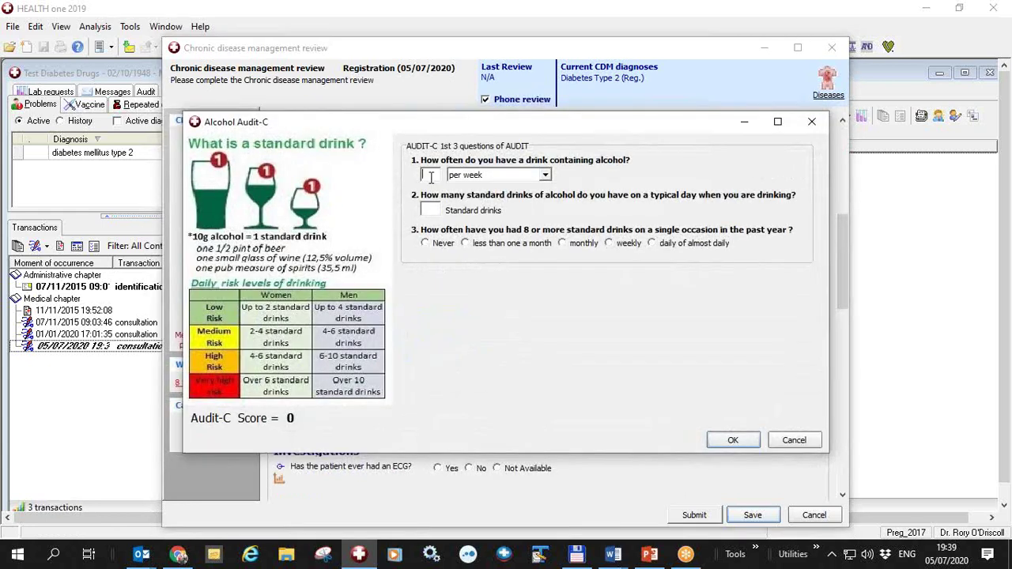
text(22)
click(425, 243)
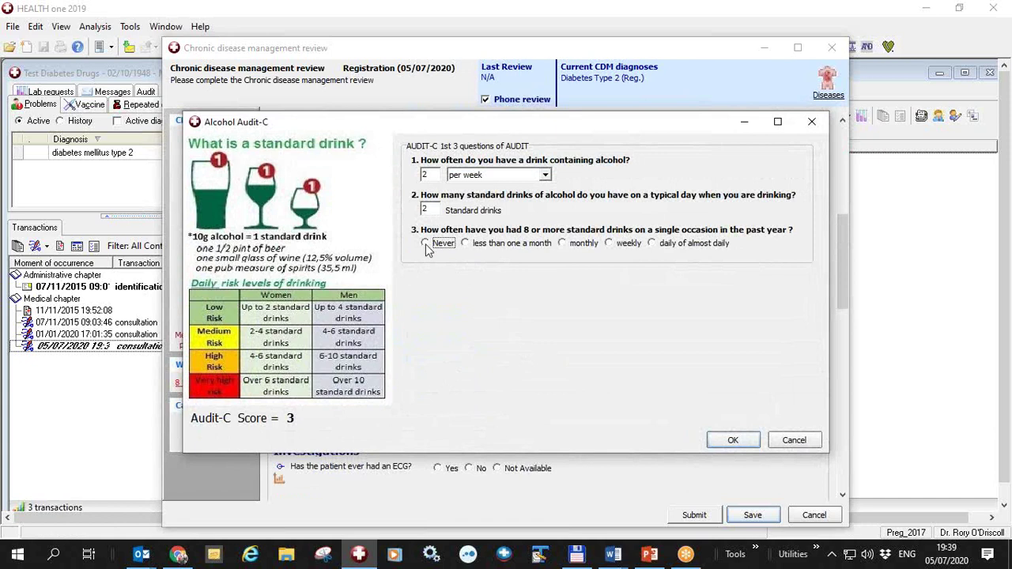
click(730, 442)
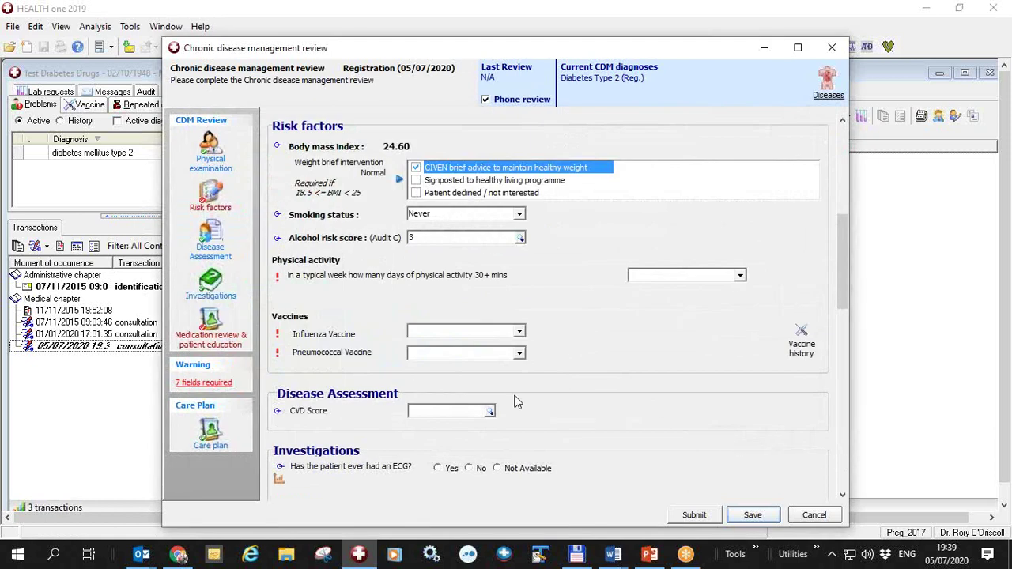
Record the flu vaccine as given on 12/12/2019 and the pneumococcal vaccine as No
click(518, 333)
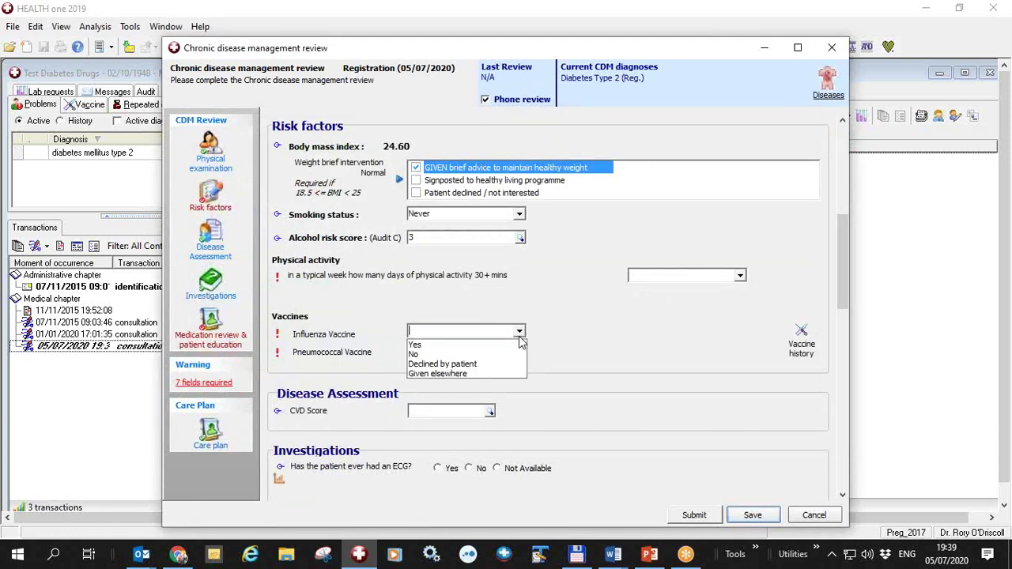
click(435, 345)
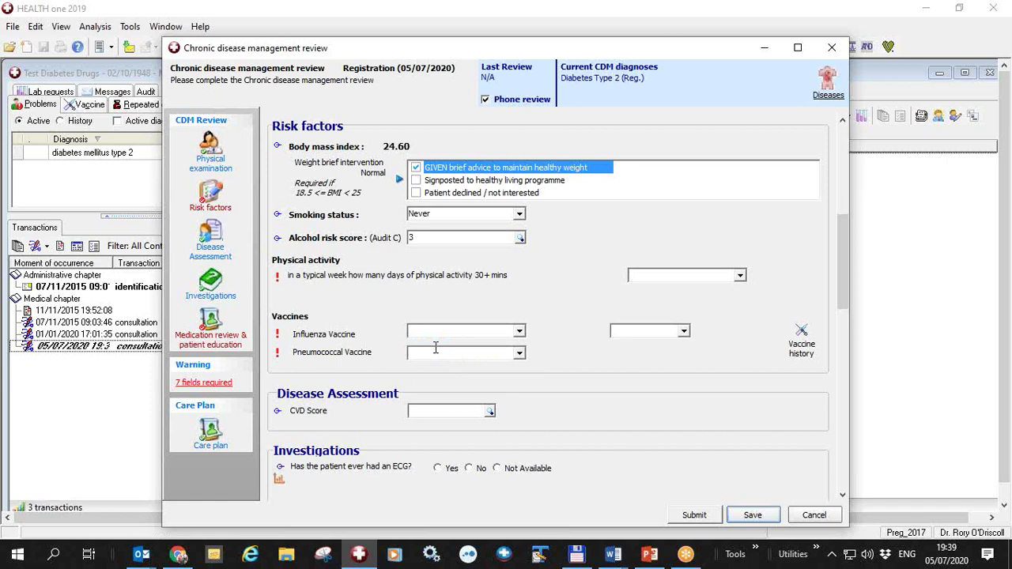
click(631, 332)
text(12/12/2019)
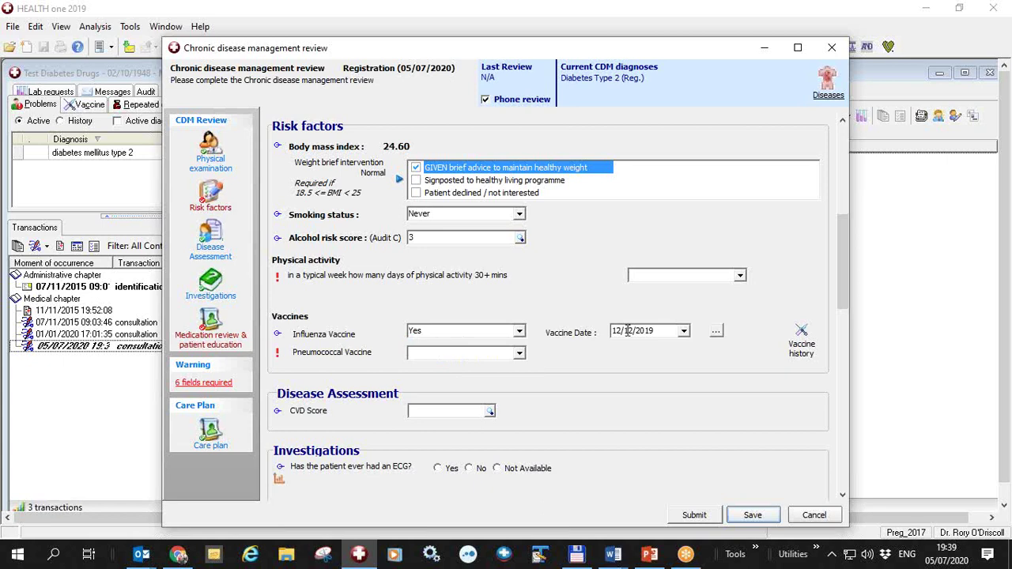
click(519, 355)
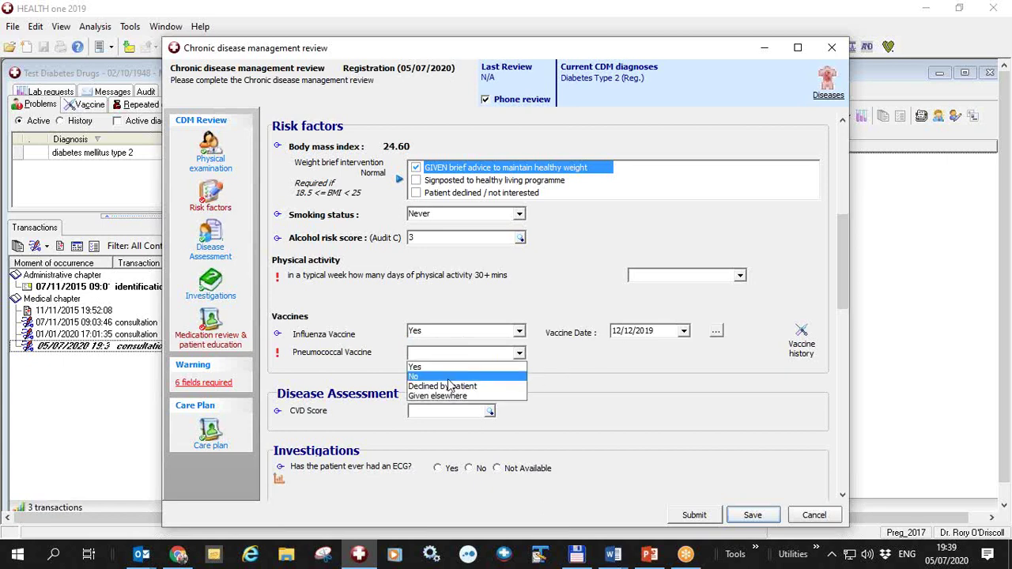
click(448, 379)
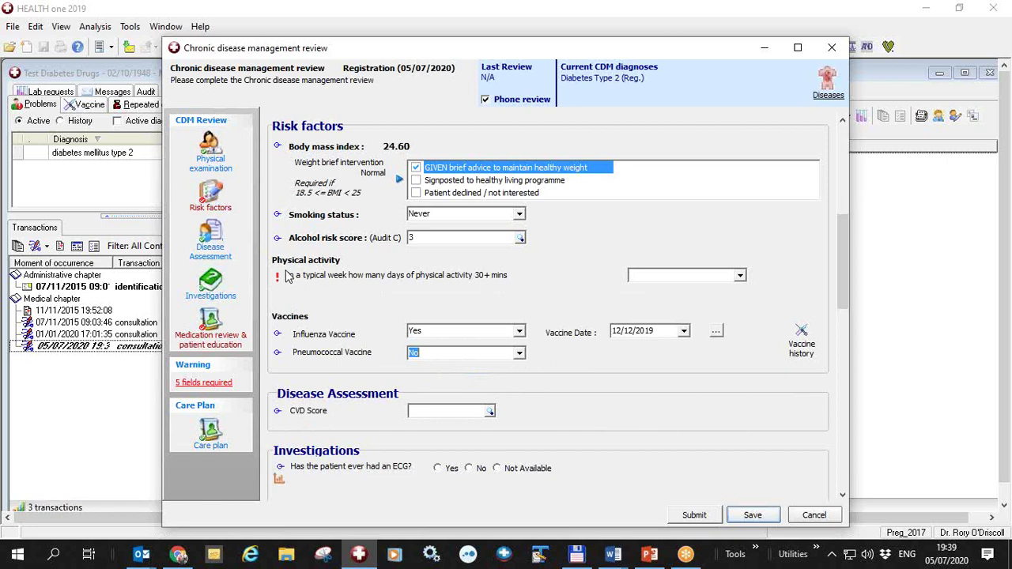
Set weekly physical activity to 5-7 days, then move to the Investigations section
click(739, 277)
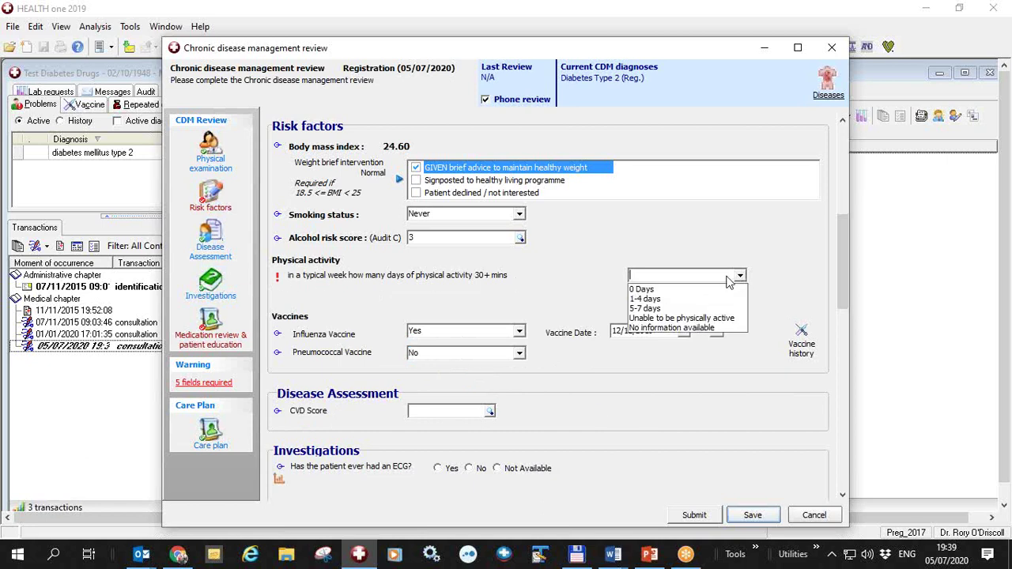
click(649, 308)
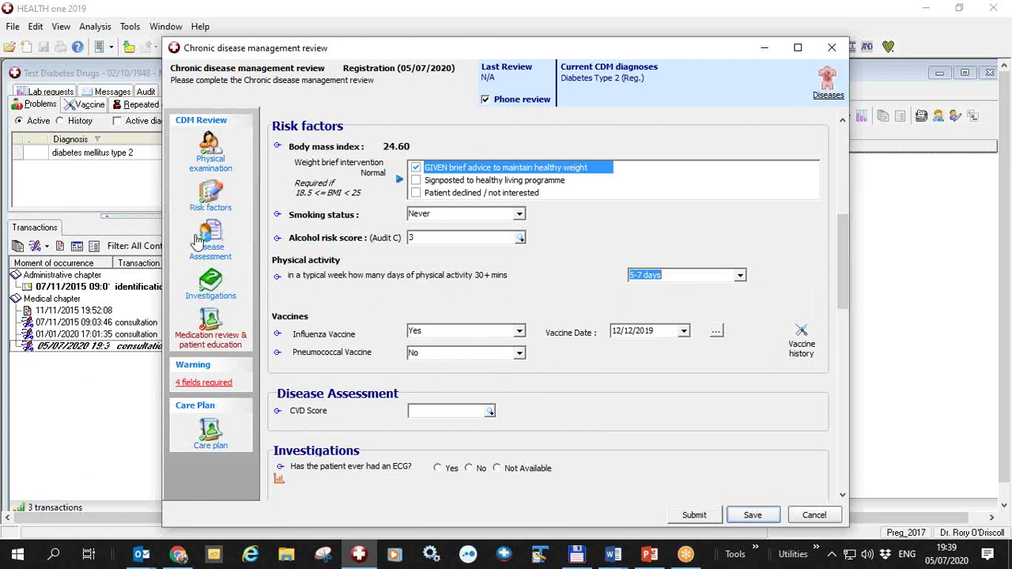
click(212, 286)
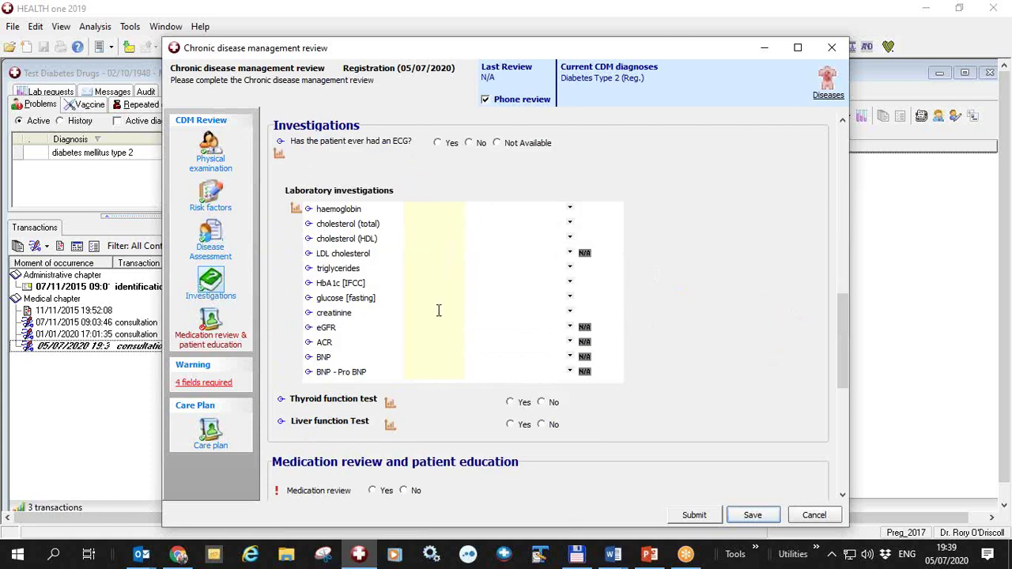
Mark the medication review as done today and check the patient's repeat prescriptions
click(210, 322)
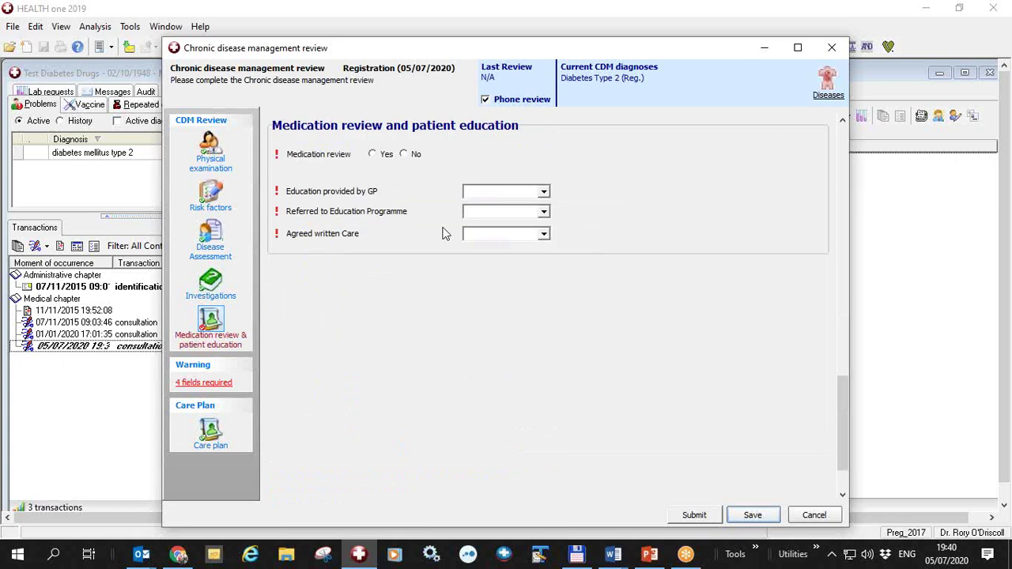
click(381, 158)
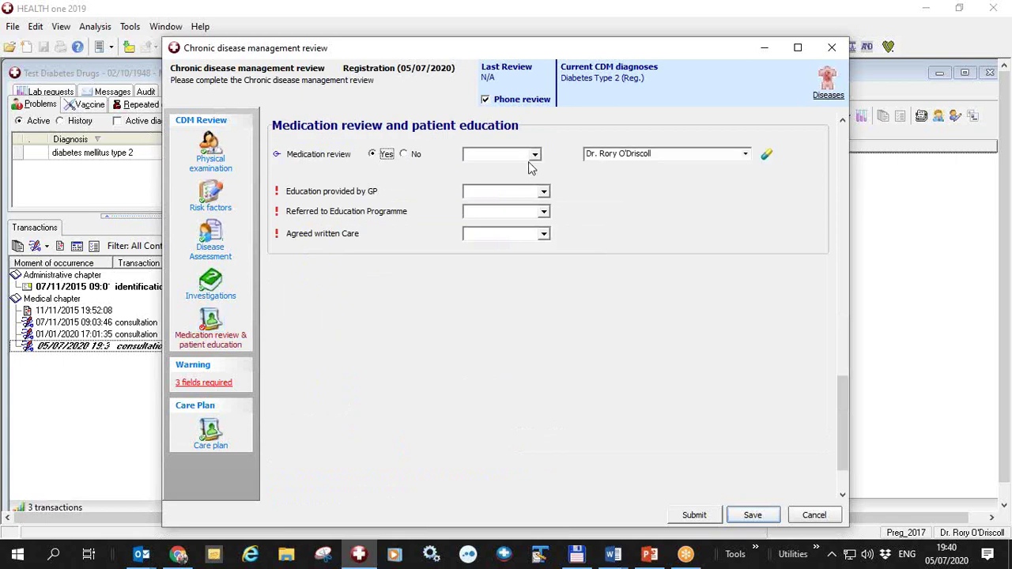
click(535, 156)
click(466, 268)
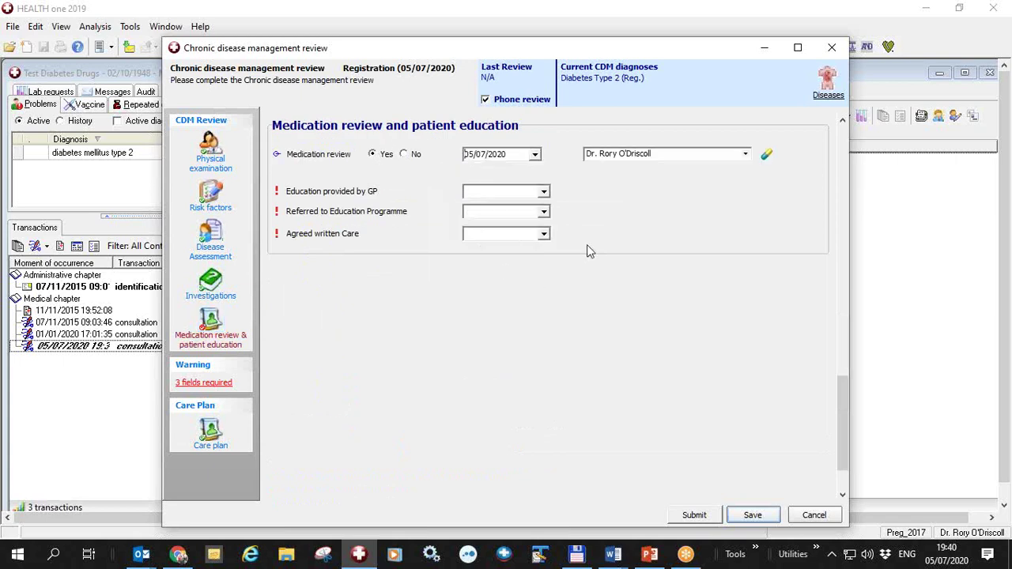
click(765, 156)
click(684, 364)
Set GP education to Yes, education programme referral to No, and agreed written care to Declined
click(543, 192)
click(494, 206)
click(544, 213)
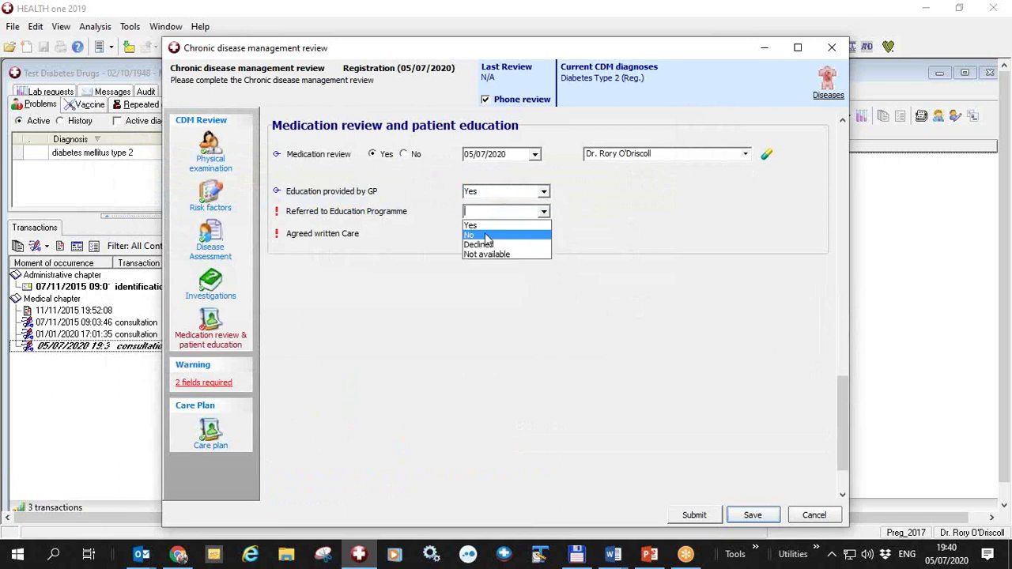
click(485, 233)
click(543, 234)
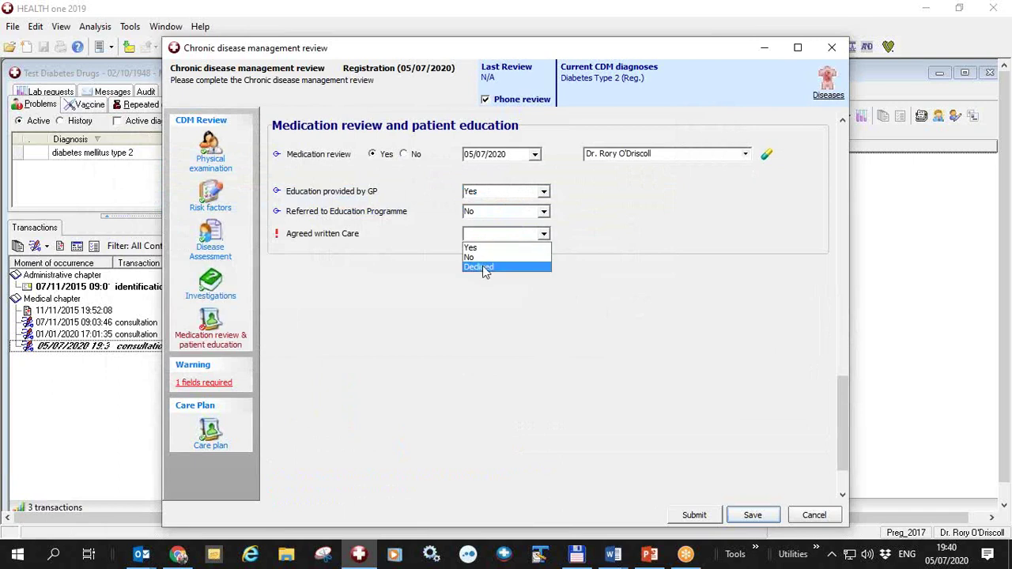
click(482, 268)
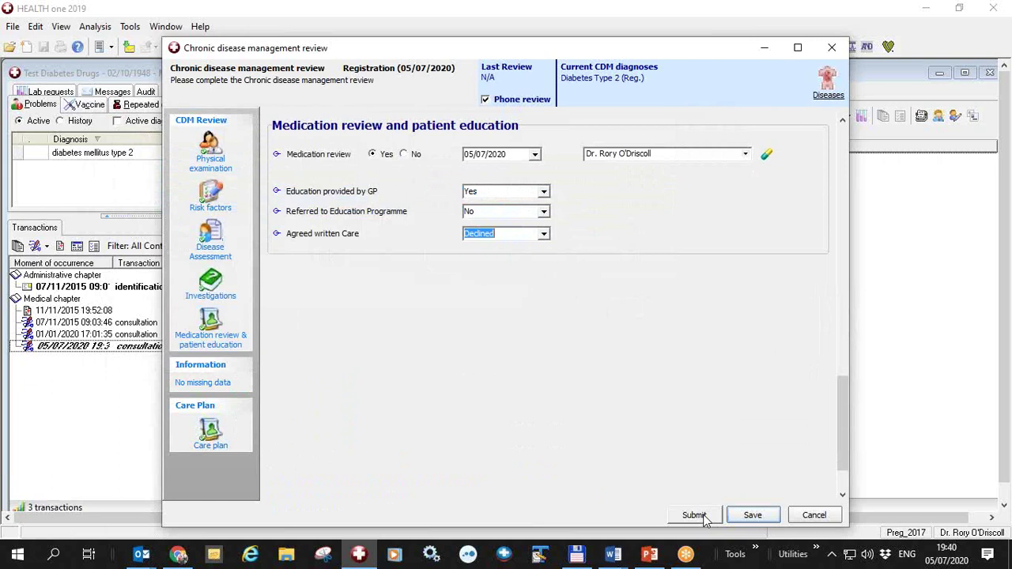
Save the review, then filter the CDM dashboard's submit status to Incomplete, then Not submitted
click(749, 518)
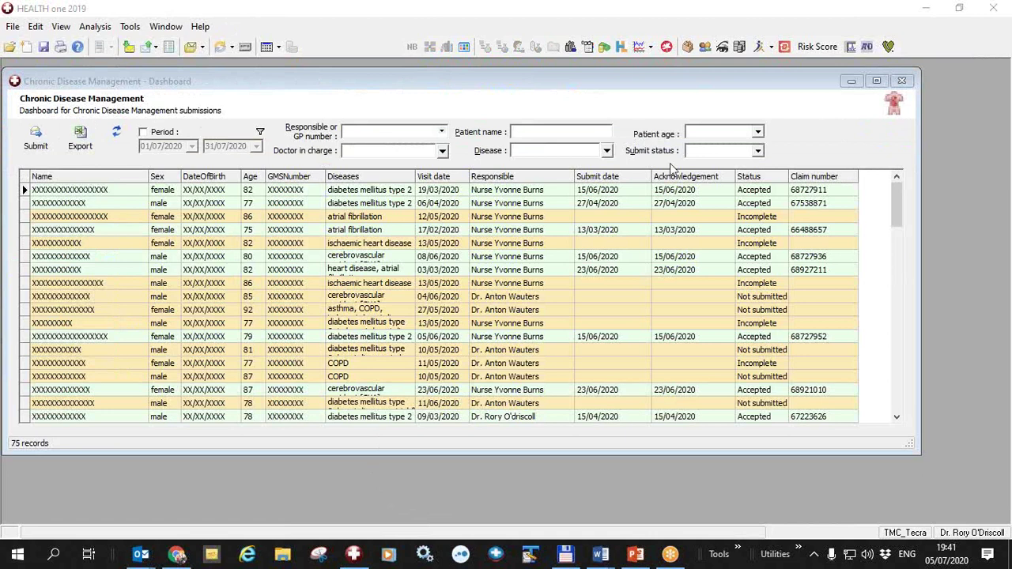
click(757, 155)
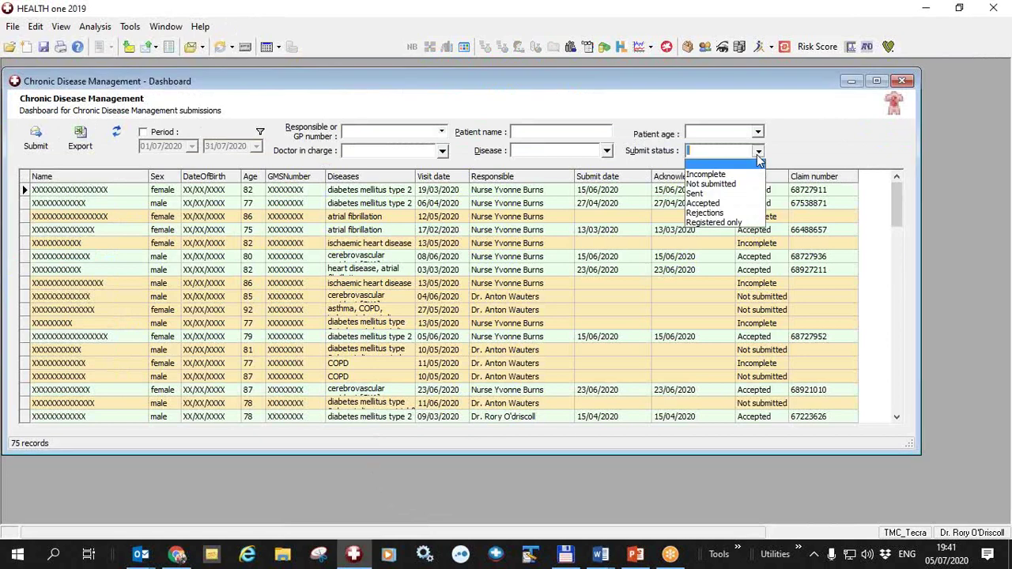
click(705, 175)
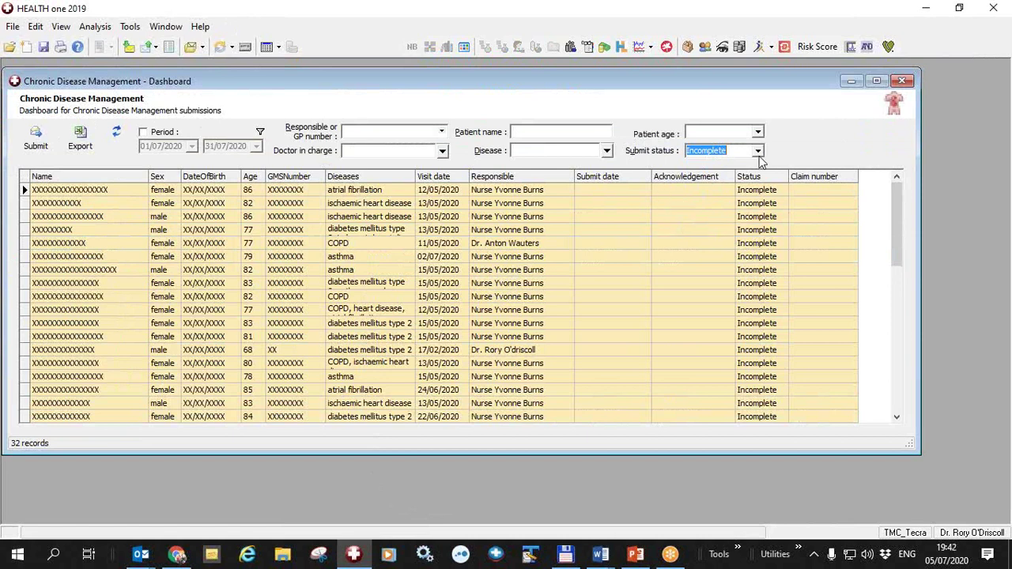
click(757, 151)
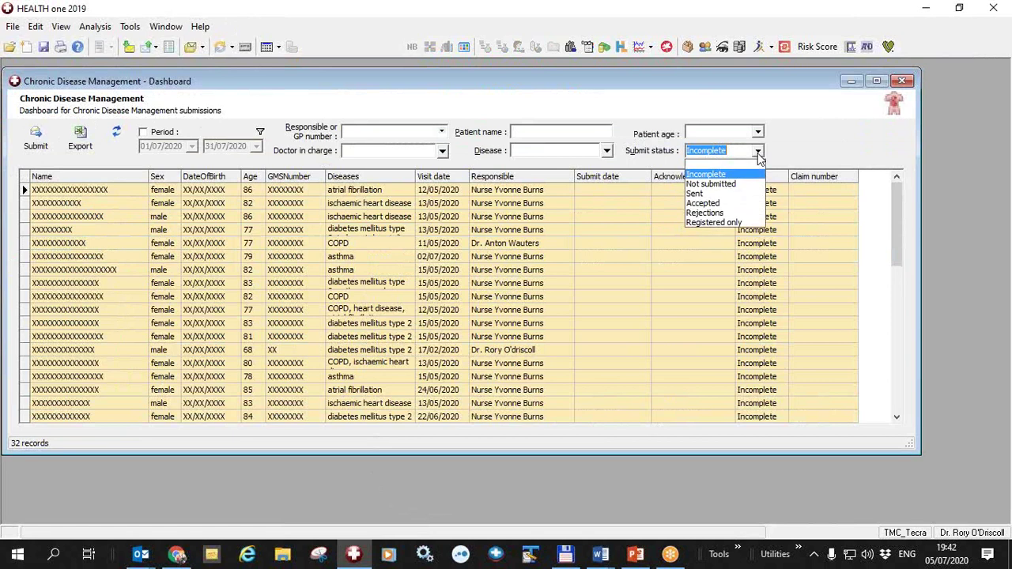
click(729, 184)
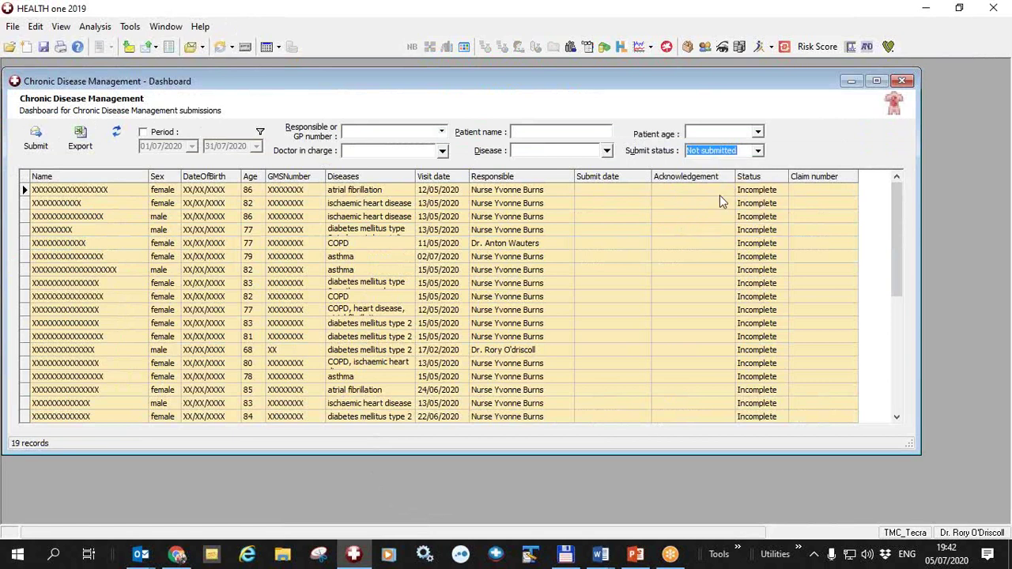